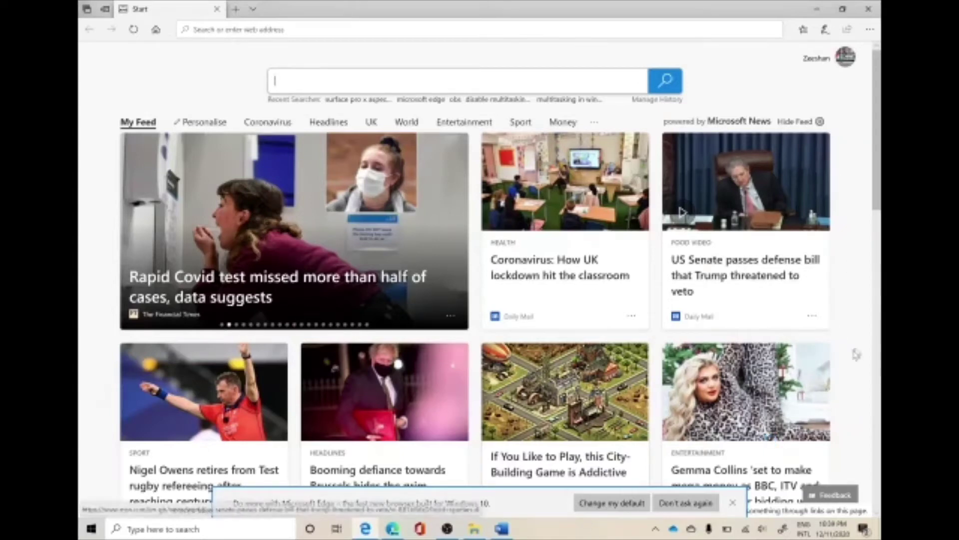
Dismiss the 'Do more with Microsoft Edge' default-browser bar on the Edge start page.
click(733, 502)
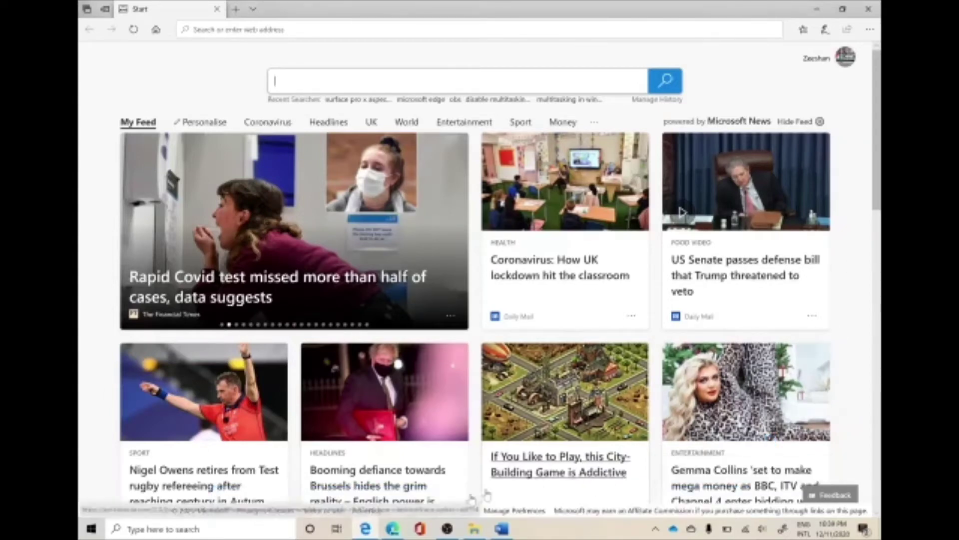
mouse_move(366, 531)
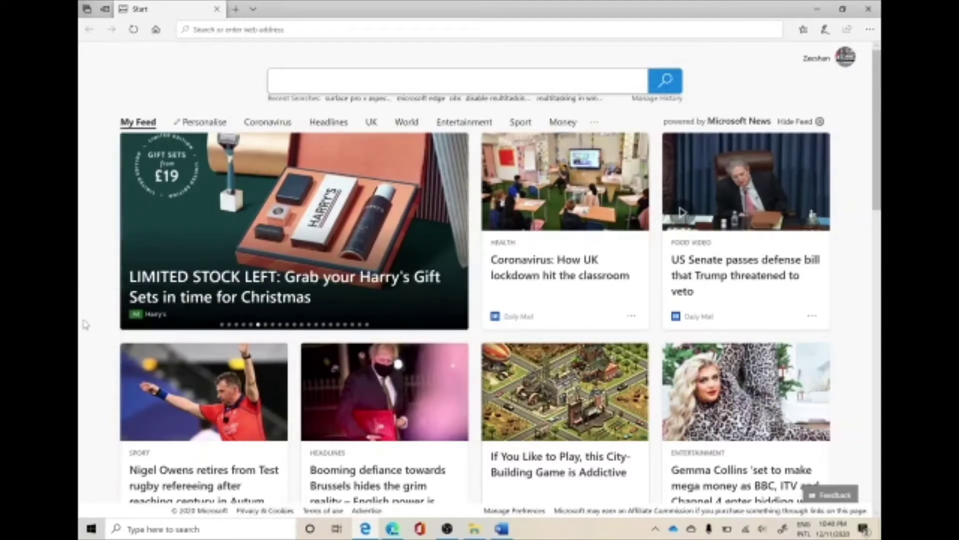
Open Windows Update via a 'upd' search, confirm it's up to date, then close Settings.
click(160, 529)
text(upd)
key(Return)
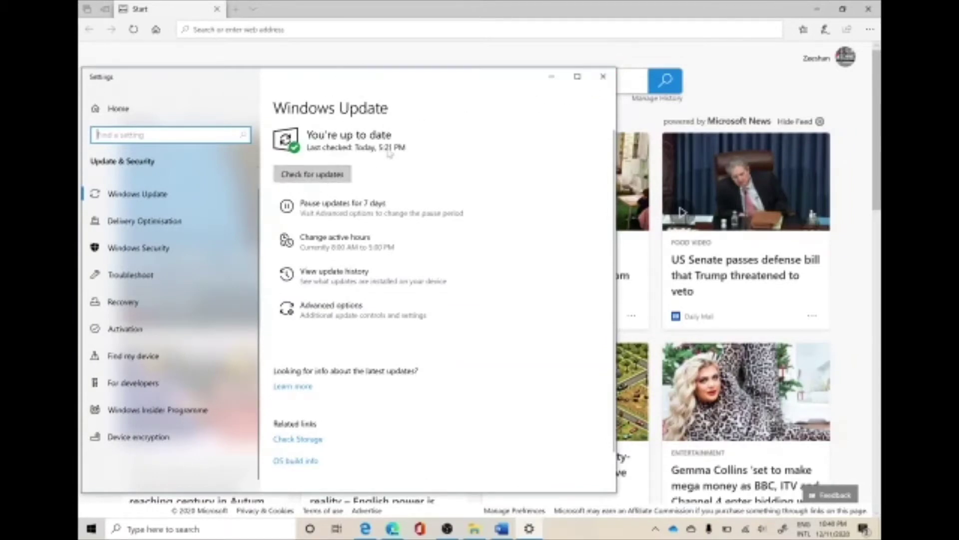
click(603, 76)
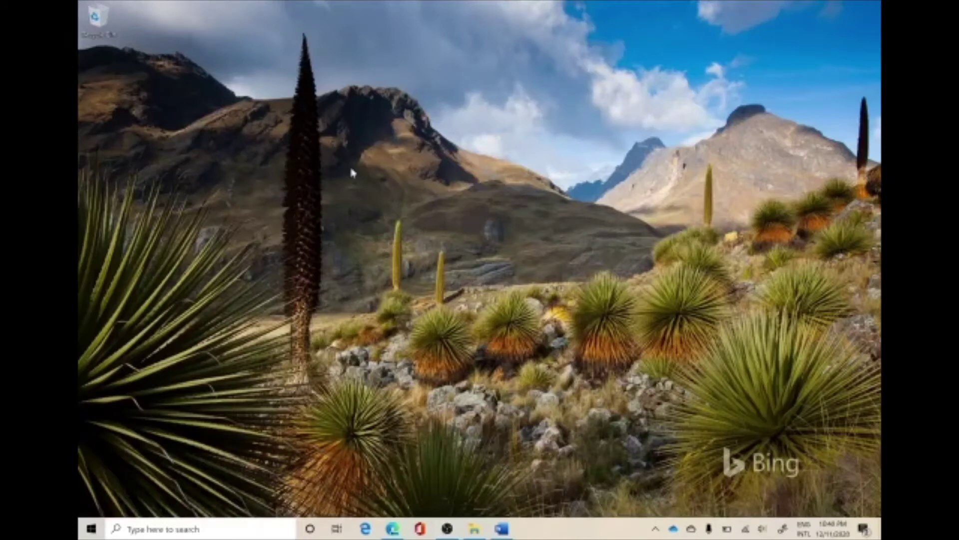
Minimize the Word and Edge windows to clear the desktop, then bring up Windows search.
right_click(349, 165)
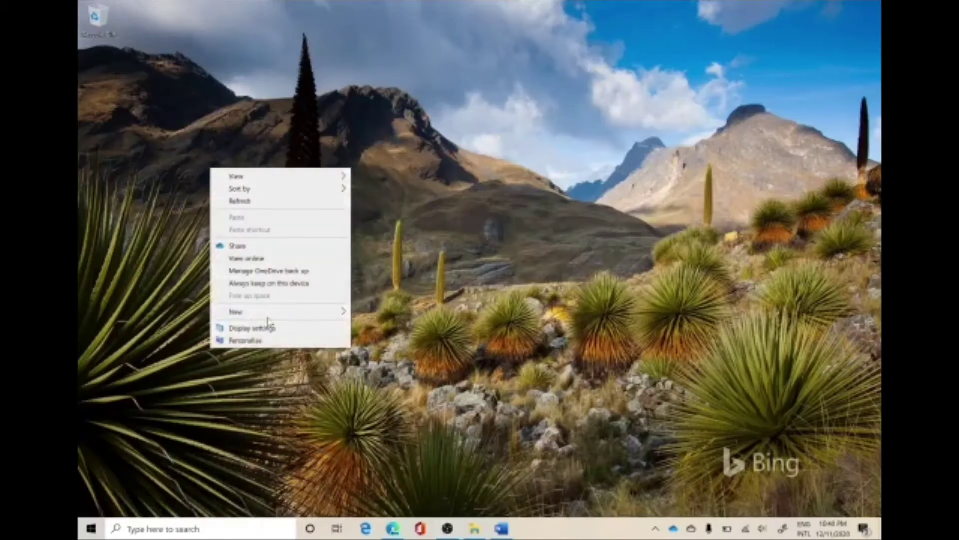
click(154, 383)
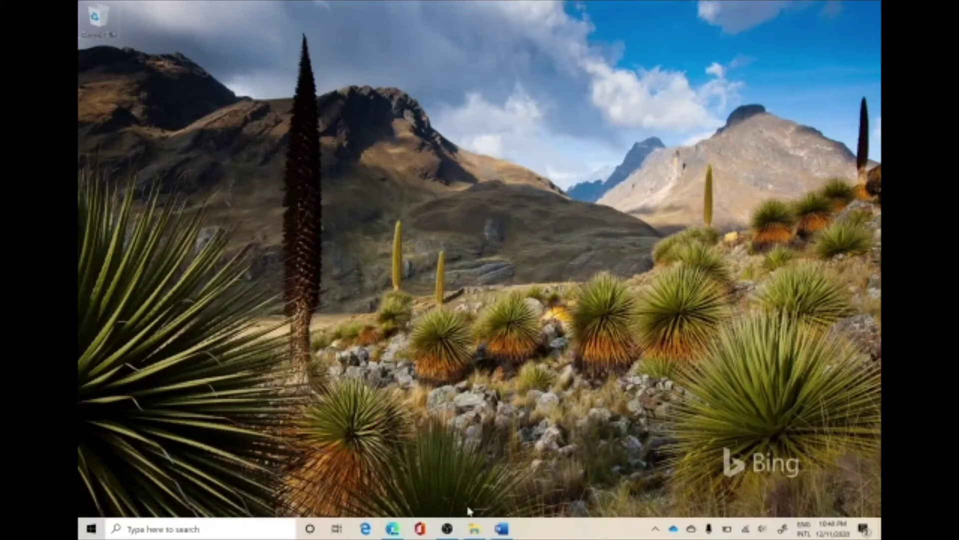
click(501, 529)
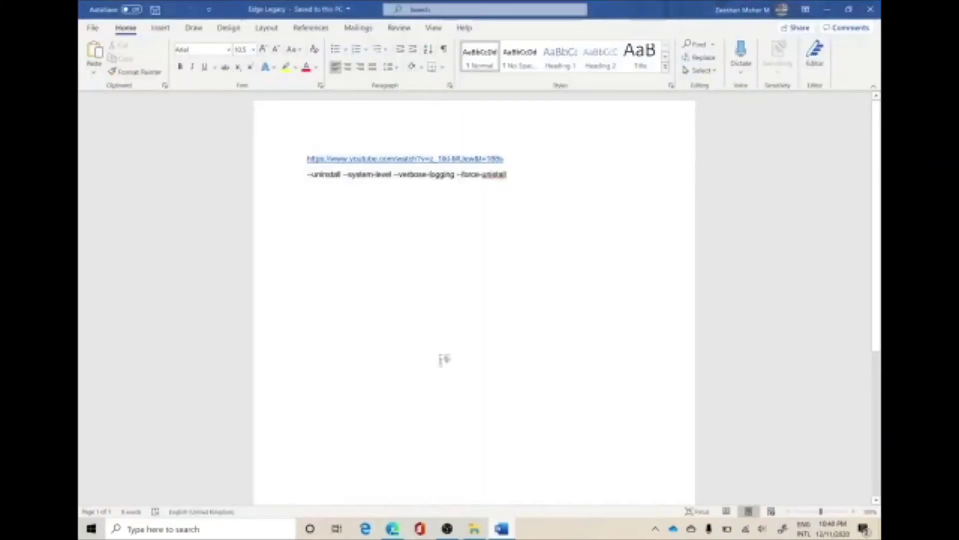
click(826, 9)
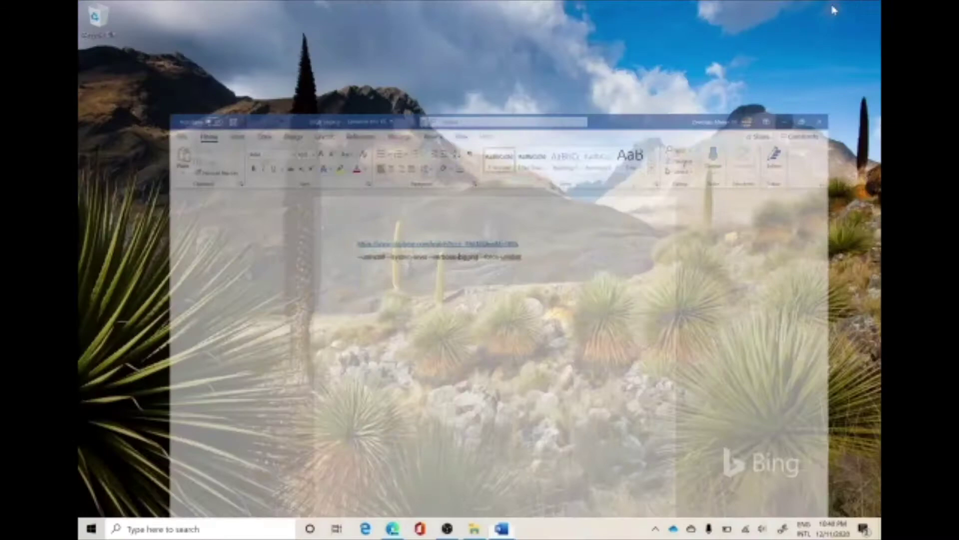
click(393, 529)
click(392, 530)
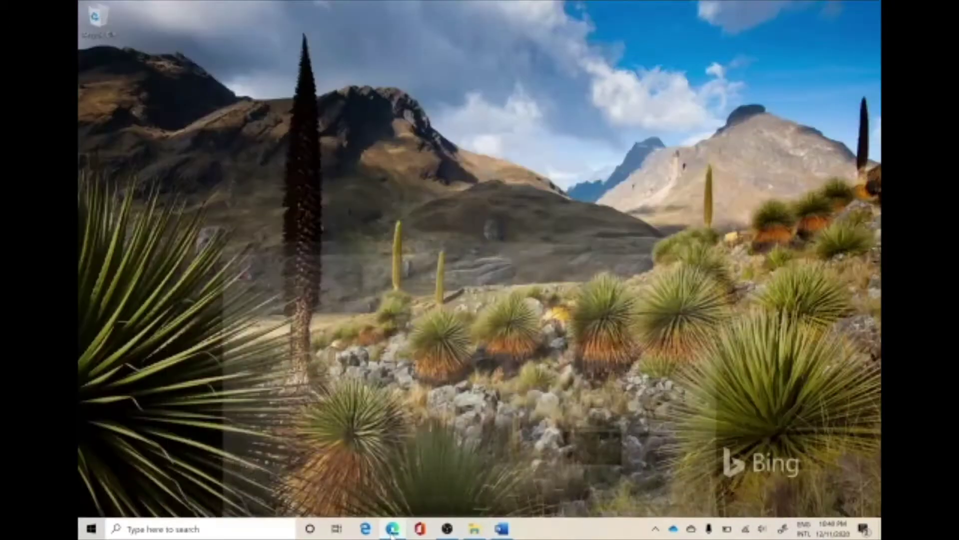
click(126, 530)
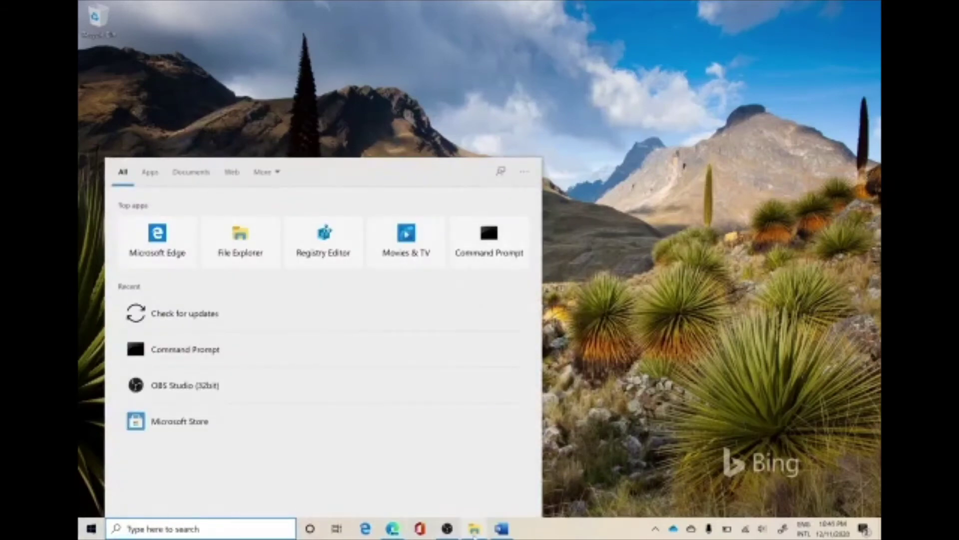
Open File Explorer on Downloads and bring up the context menu for registration entries file A.
click(474, 528)
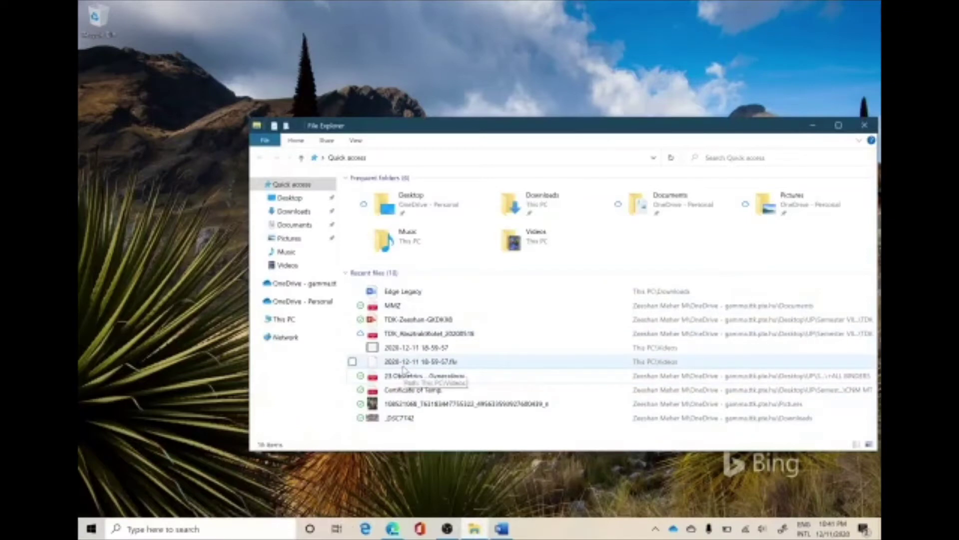
click(295, 211)
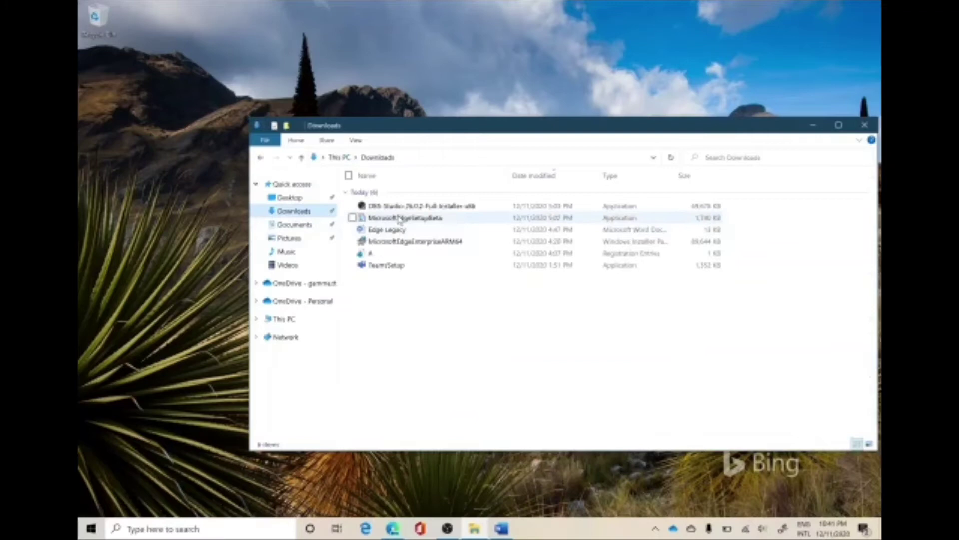
right_click(383, 258)
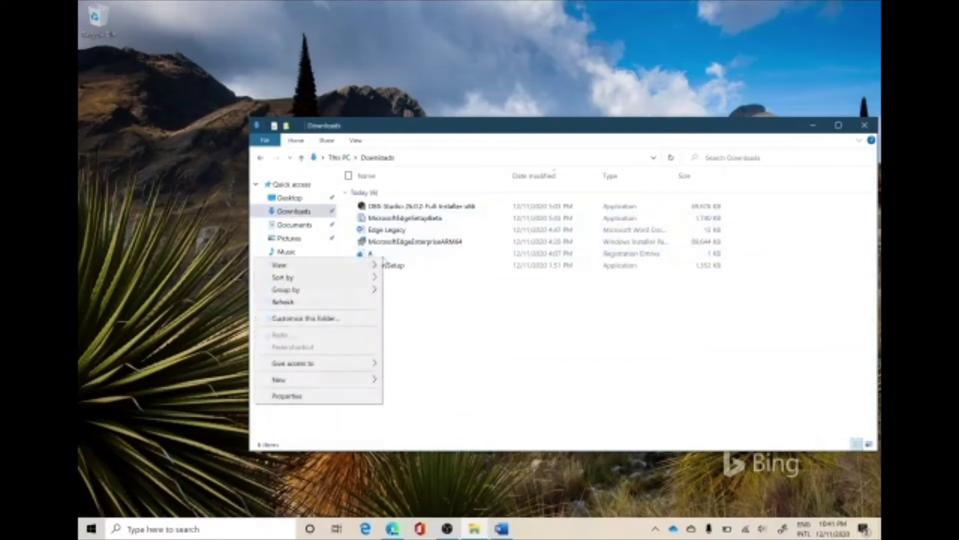
right_click(372, 253)
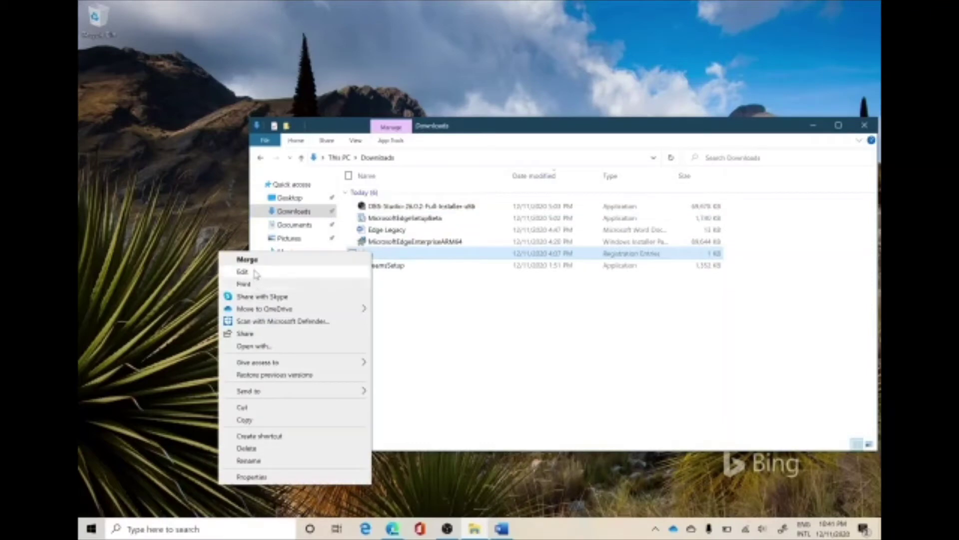
Edit A.reg in Notepad, review its DoNotUpdateToEdgeWithChromium dword 00000001 entry, then close it.
click(256, 273)
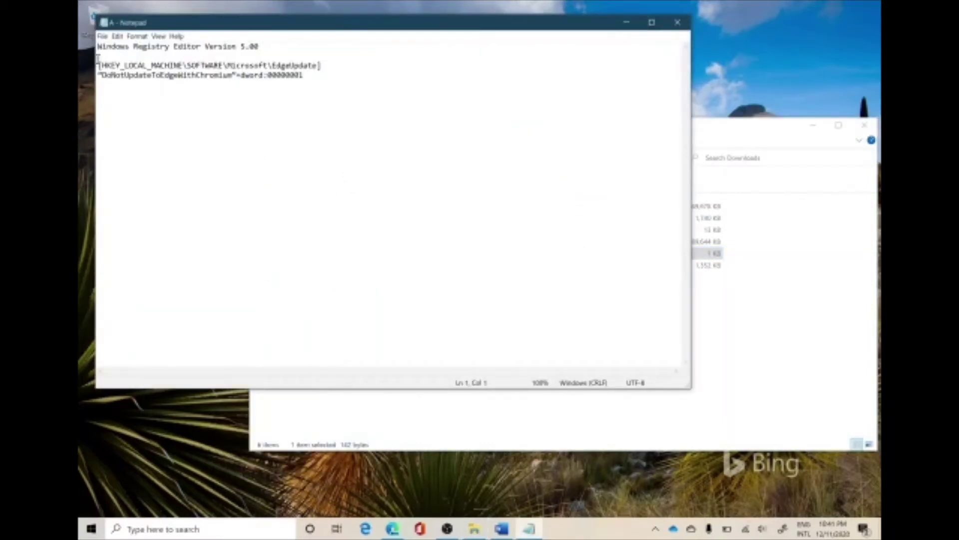
drag(98, 45, 314, 78)
key(ctrl+c)
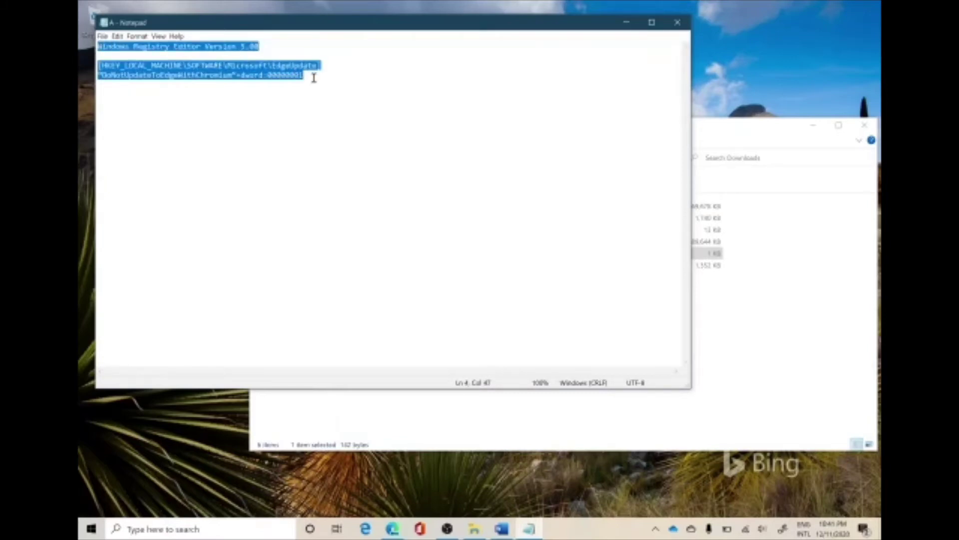
click(314, 77)
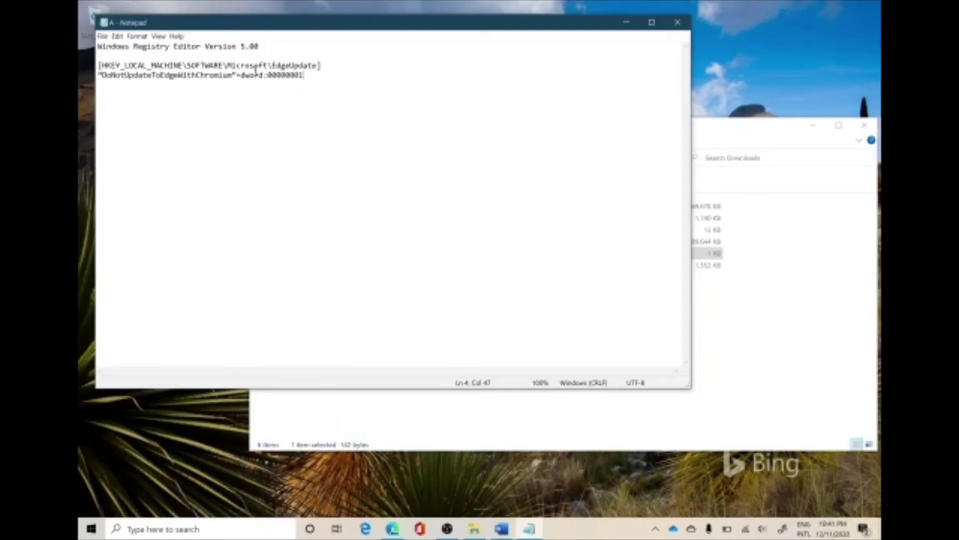
click(679, 22)
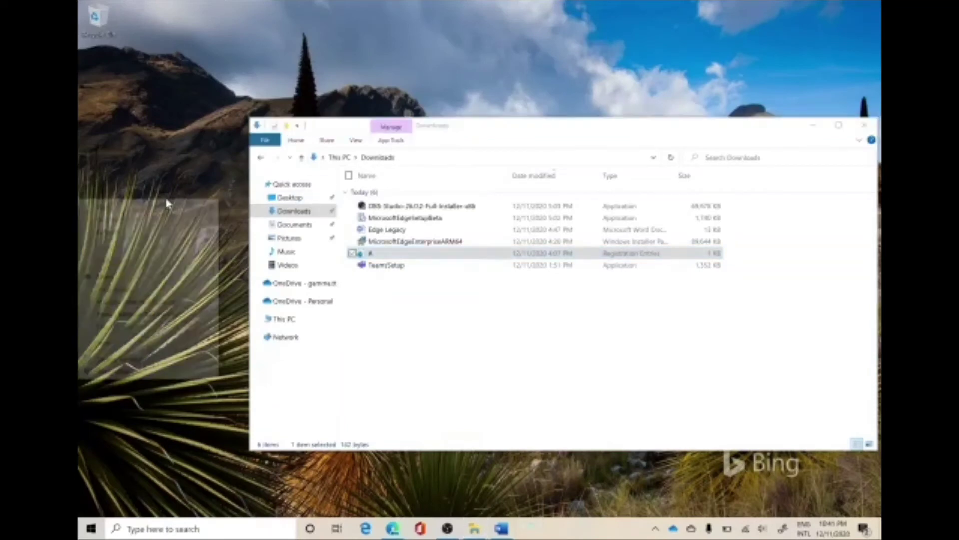
Dismiss the desktop menu and search results and close the Downloads folder window.
right_click(167, 203)
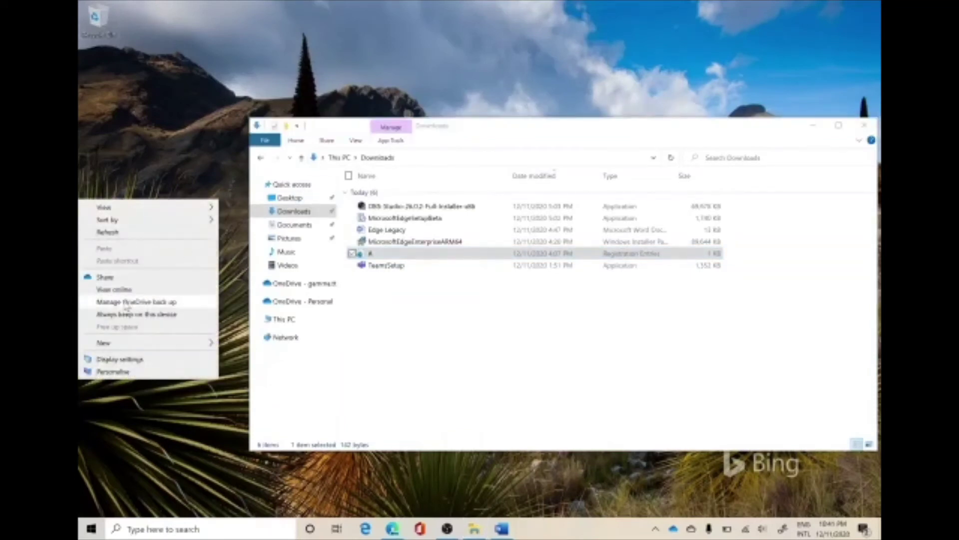
click(107, 438)
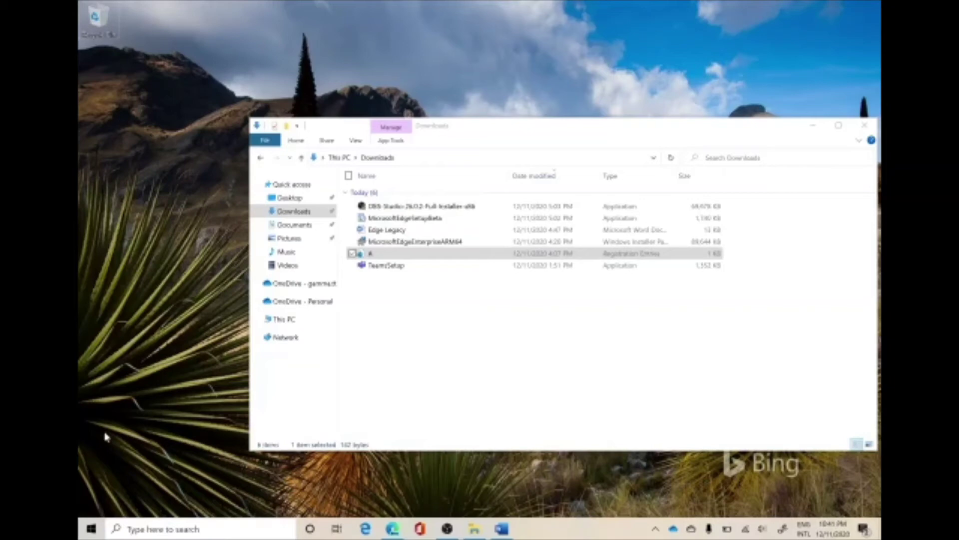
click(153, 530)
text(note)
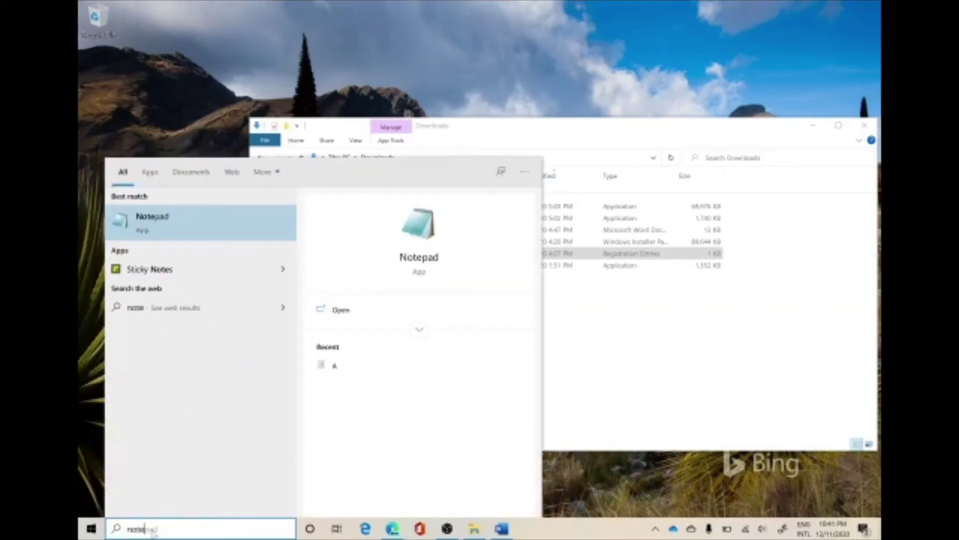
click(864, 124)
click(864, 125)
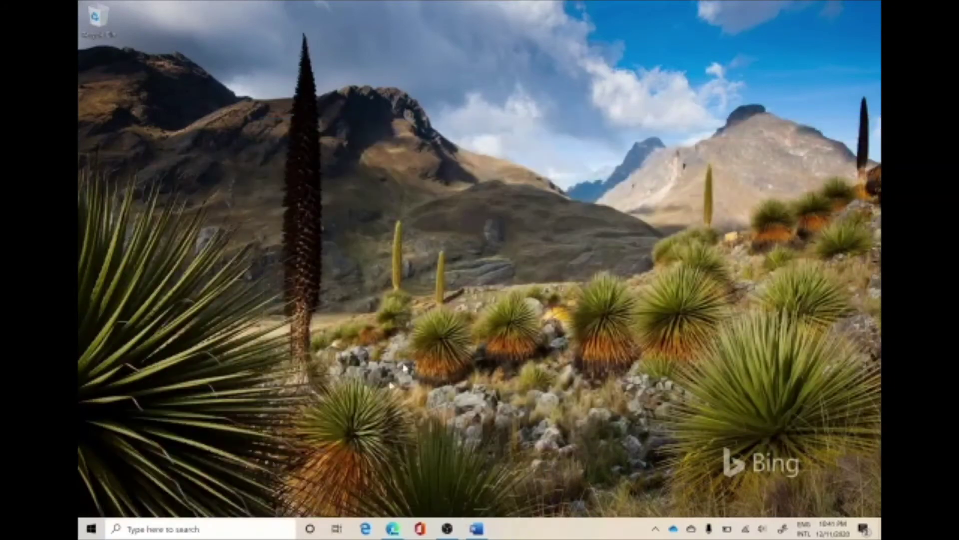
Launch Notepad via a 'note' search and paste in the EdgeUpdate registry script.
click(212, 530)
text(note)
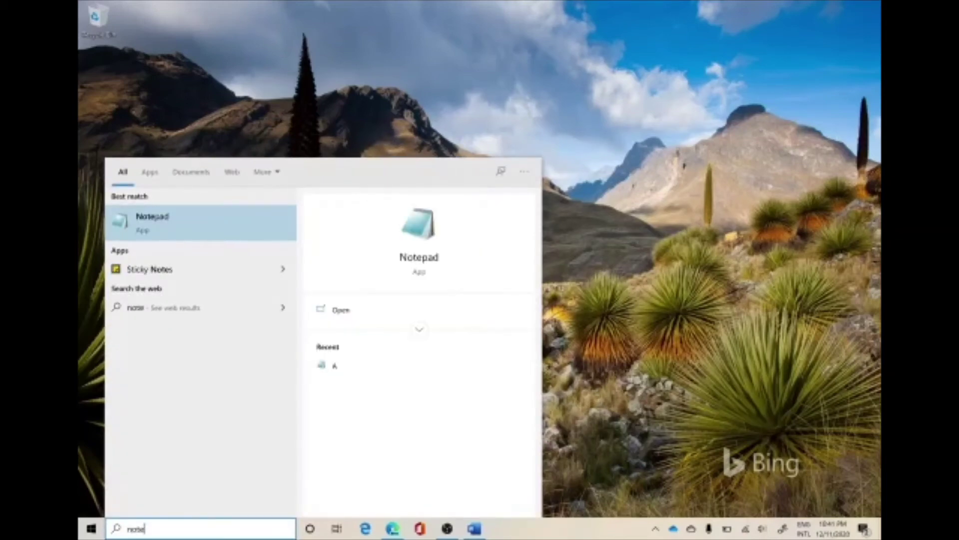
key(Return)
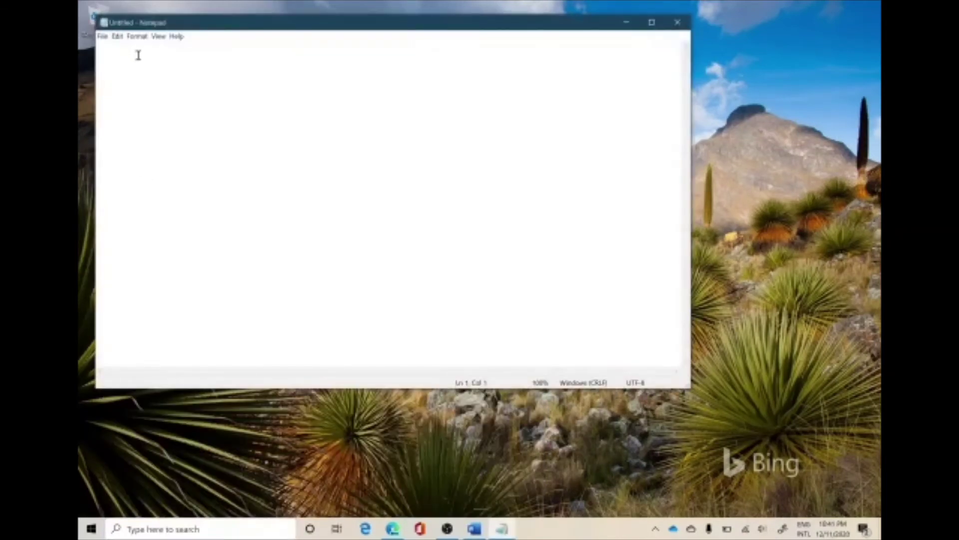
key(ctrl+v)
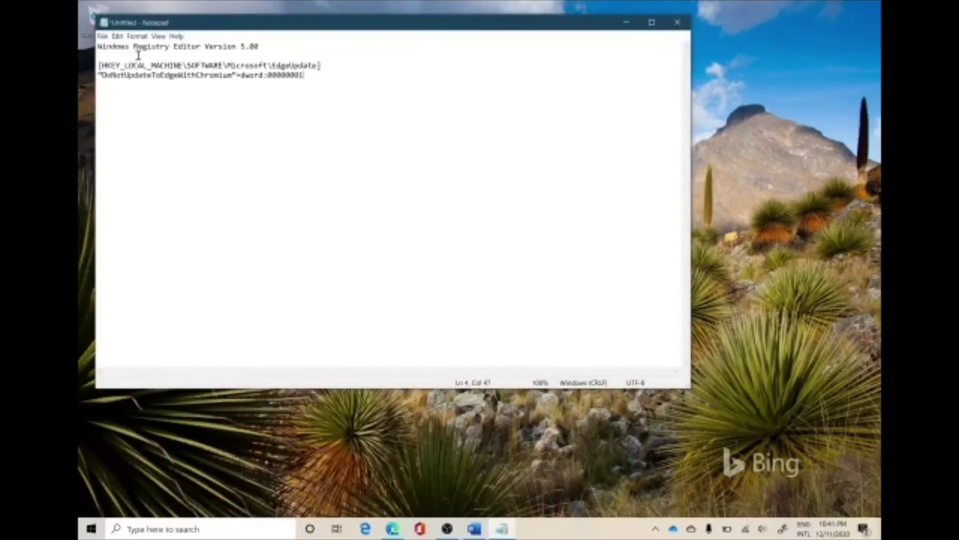
click(103, 37)
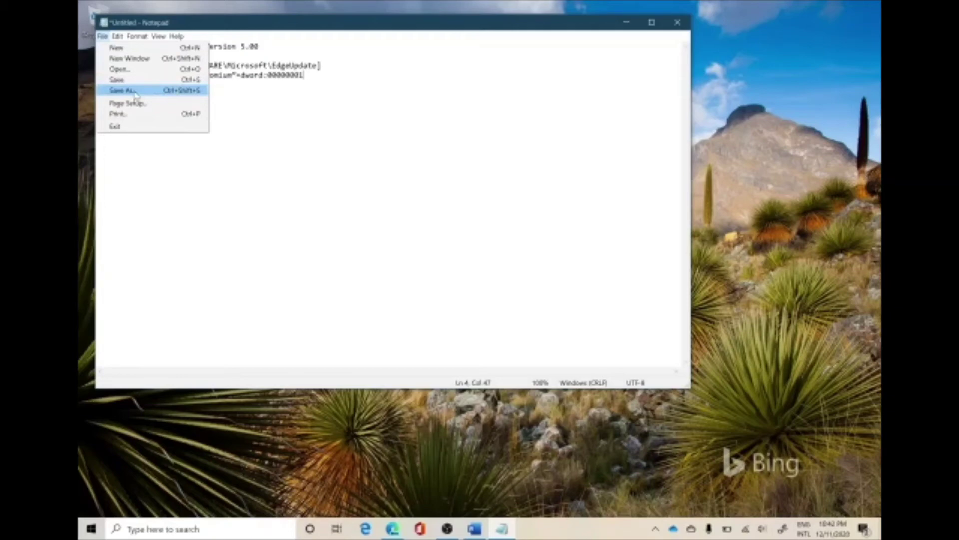
Save the script to the Desktop as Zee.reg with Save as type set to All Files.
click(134, 91)
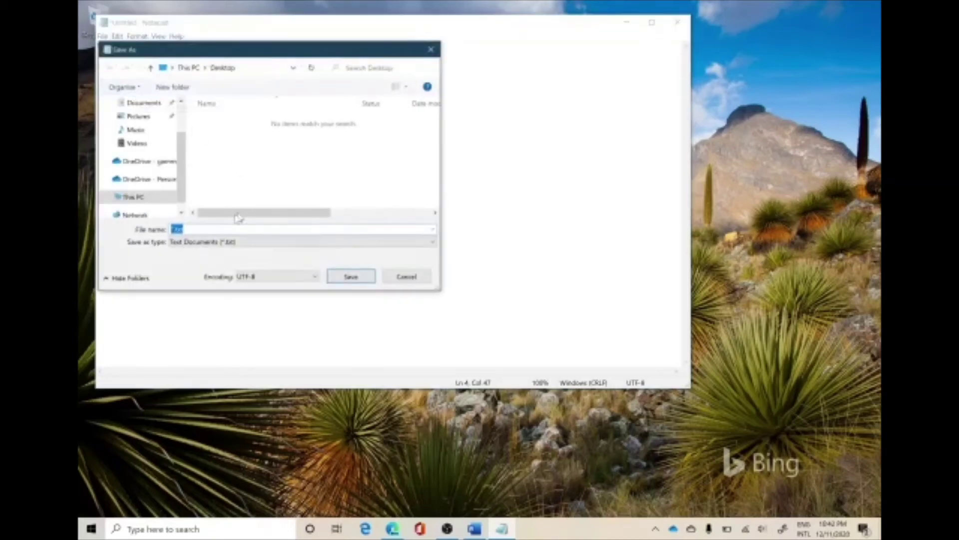
key(BackSpace)
text(Zeo.reg)
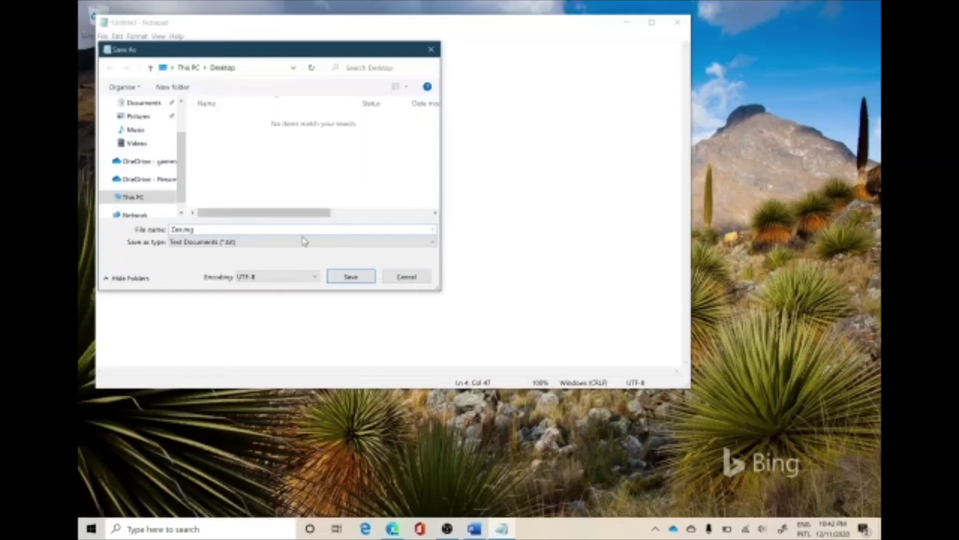
click(245, 242)
click(193, 265)
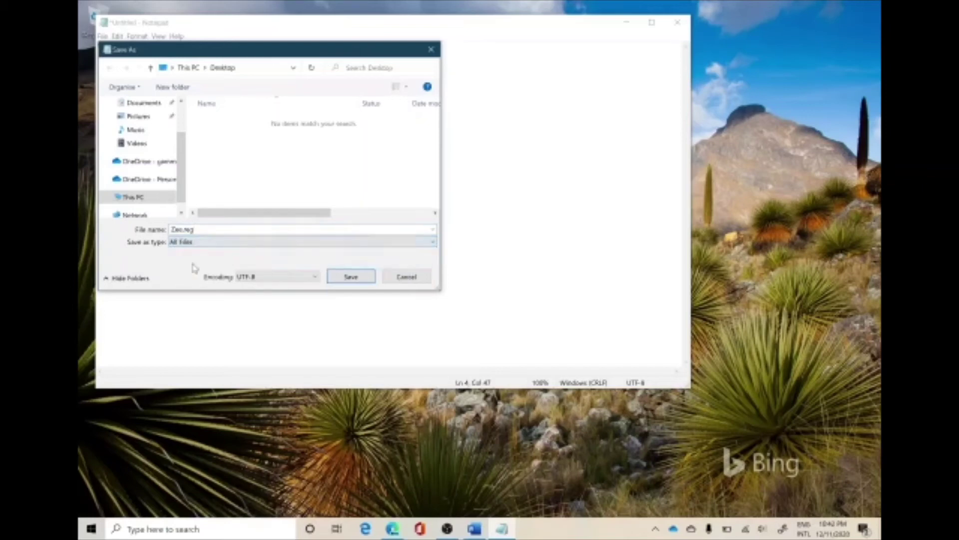
click(349, 277)
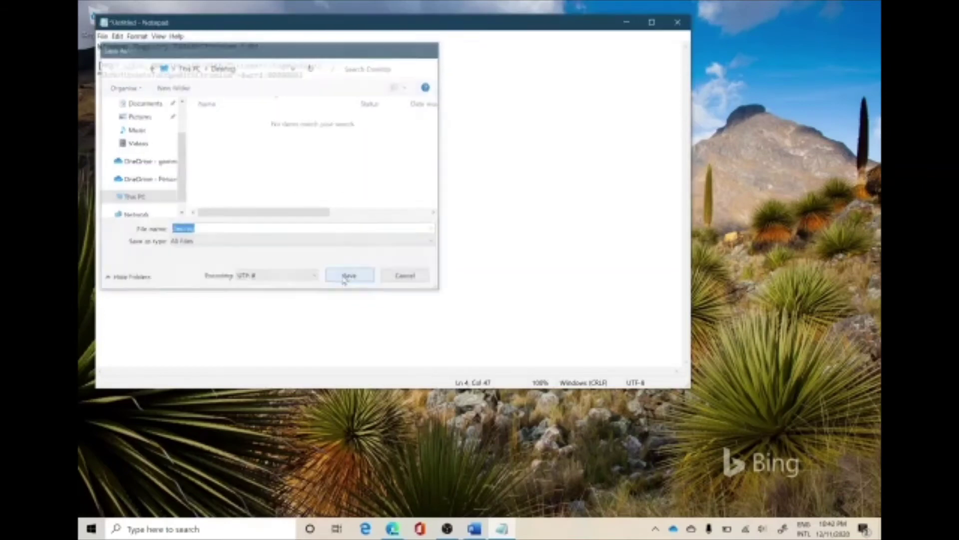
Close Notepad and refresh the desktop so Zee.reg appears.
click(688, 25)
right_click(368, 185)
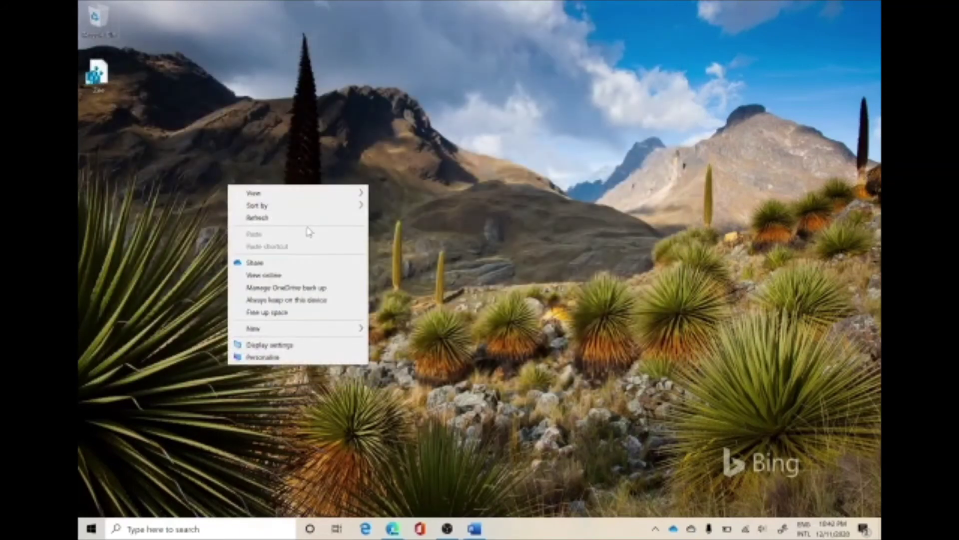
click(285, 218)
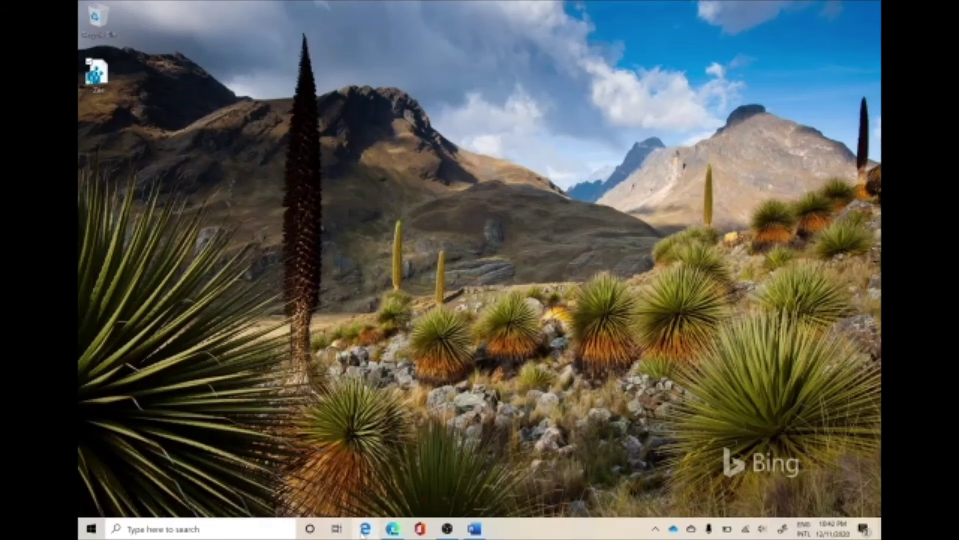
Run Zee.reg, approve adding its entries to the registry, and acknowledge the success message.
click(96, 73)
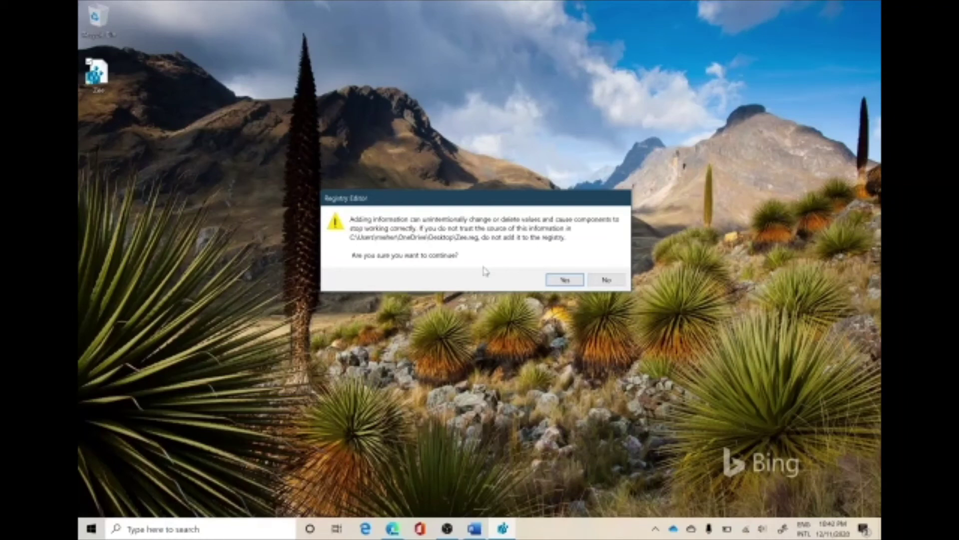
click(566, 280)
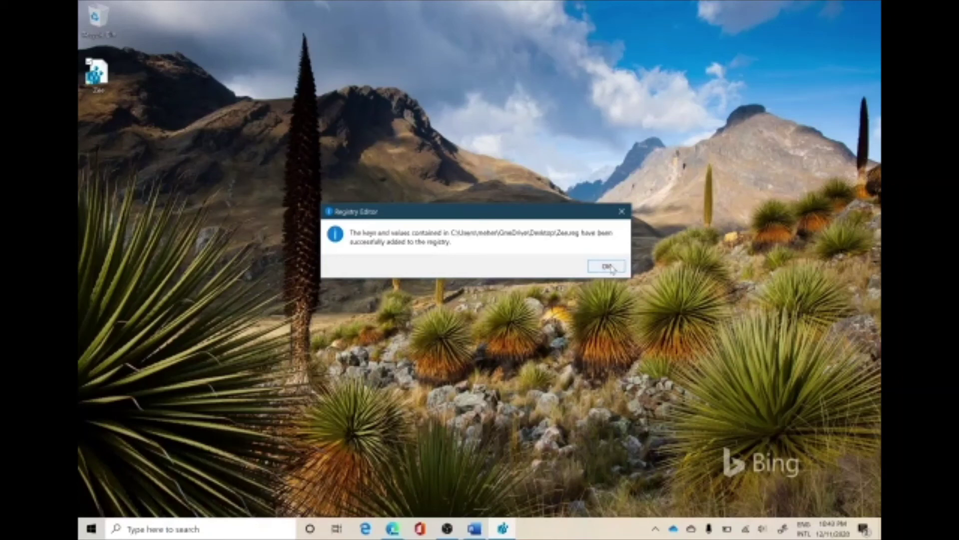
click(606, 266)
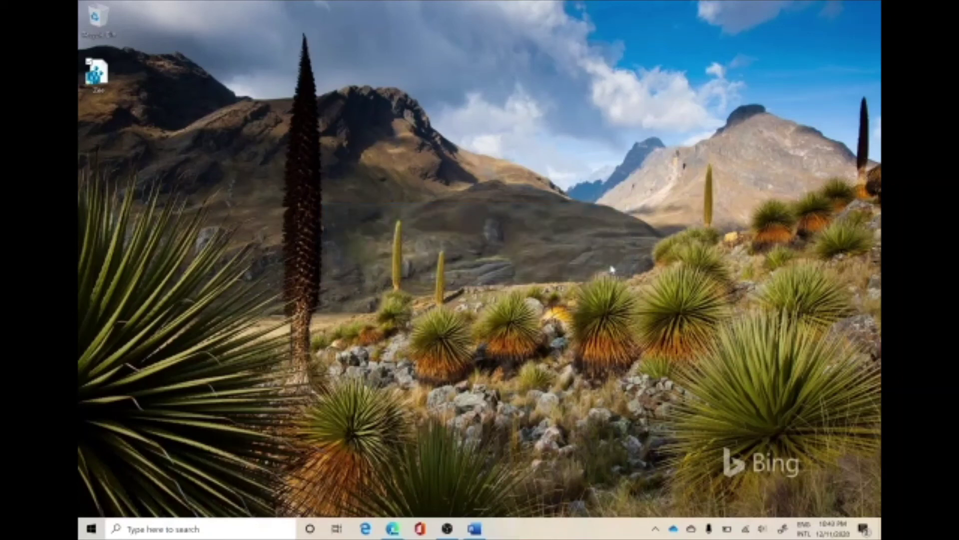
Open the Windows Update page from search and run Check for updates after the merge.
click(141, 531)
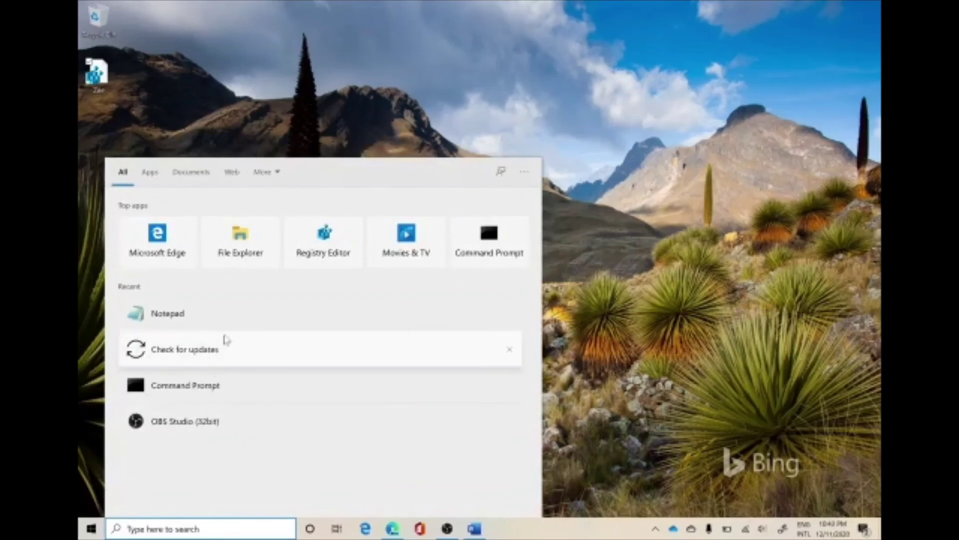
click(220, 349)
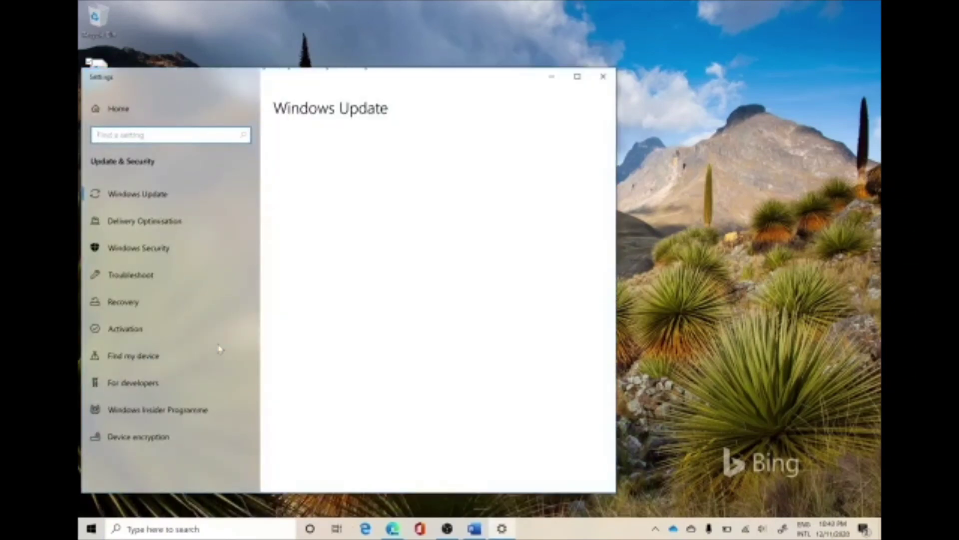
click(312, 174)
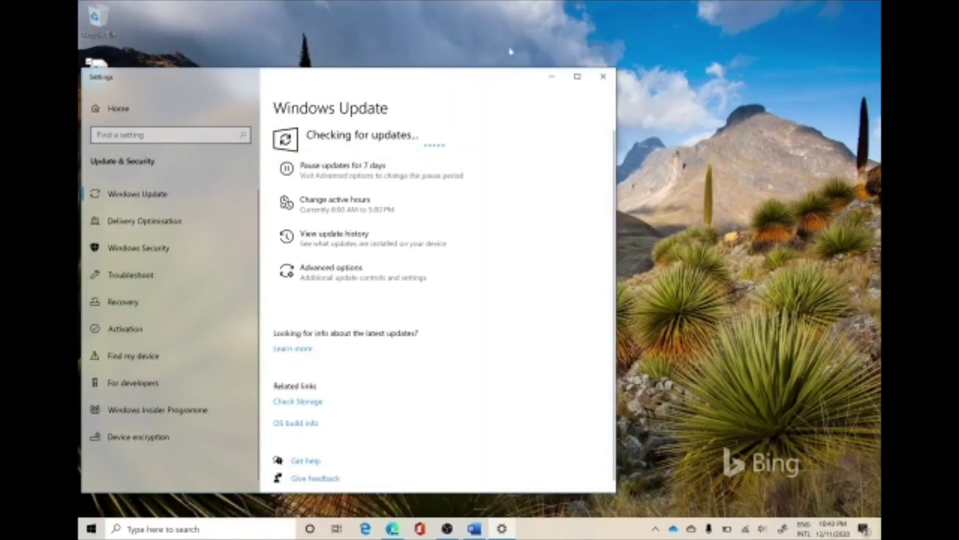
Minimize the Windows Update window and refresh the desktop, leaving Zee.reg visible.
click(552, 78)
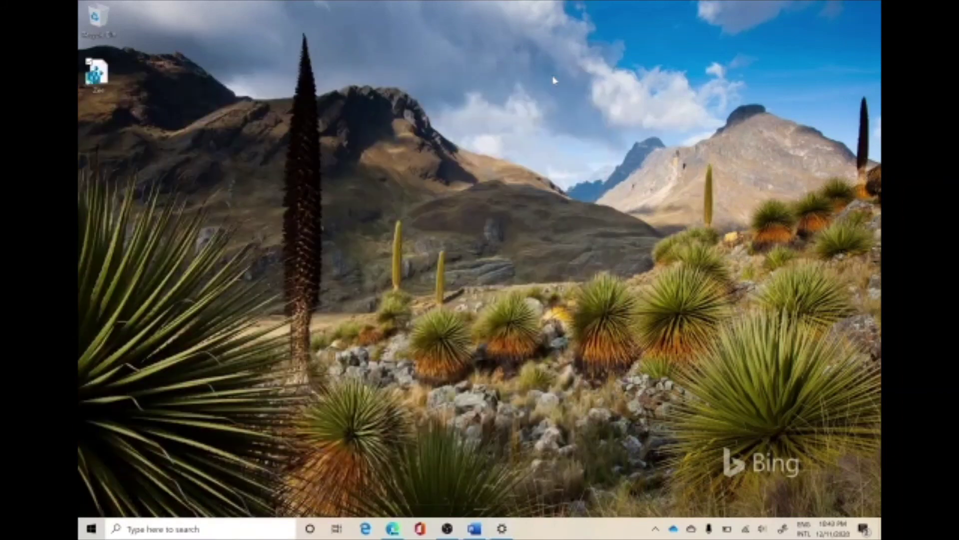
right_click(364, 222)
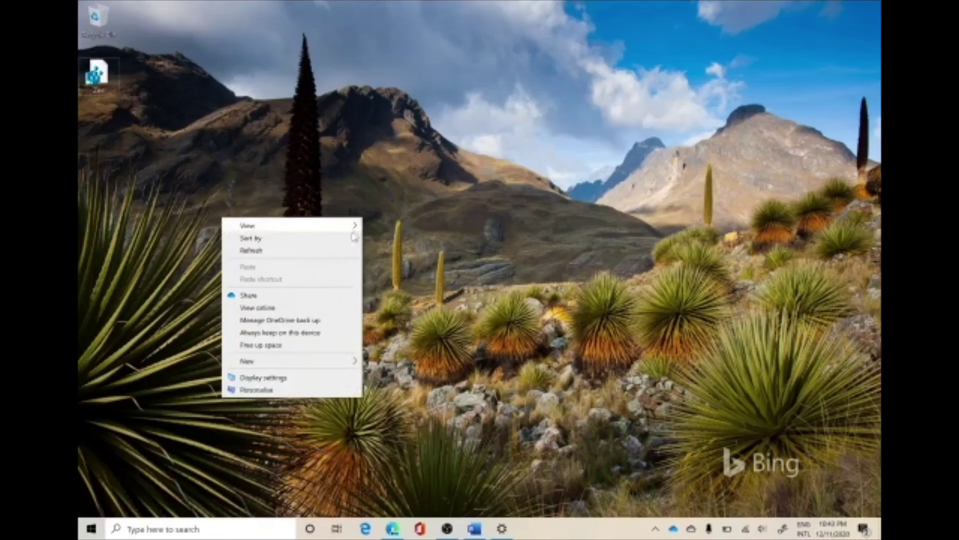
click(316, 249)
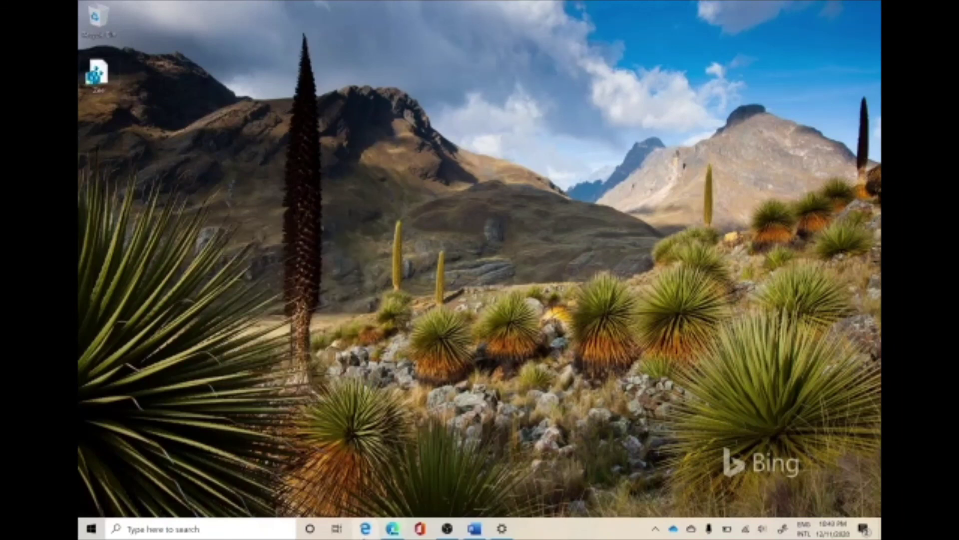